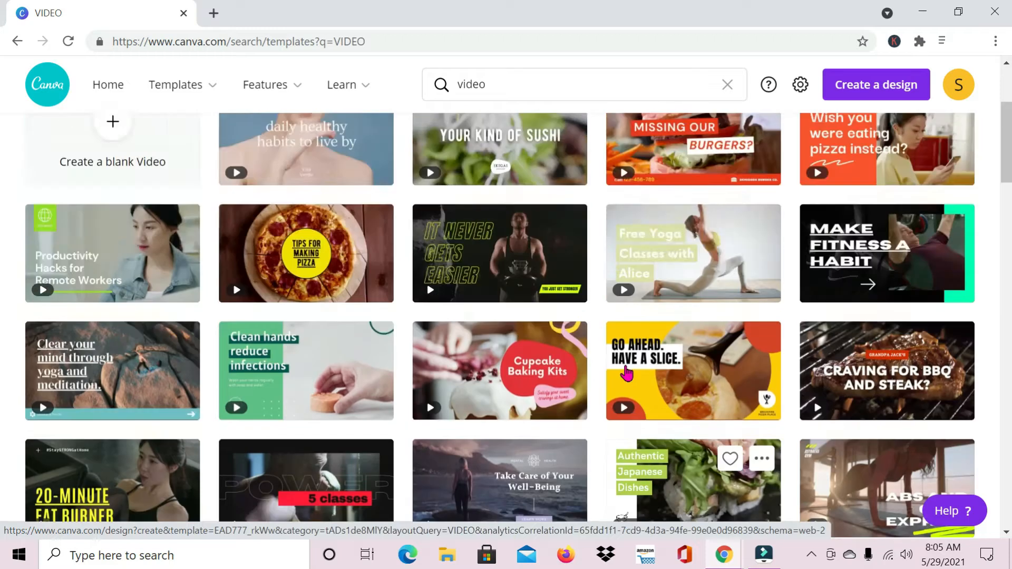
- Create a blank video design and open the stock videos library
{"action": "left_click", "coordinate": [110, 335]}
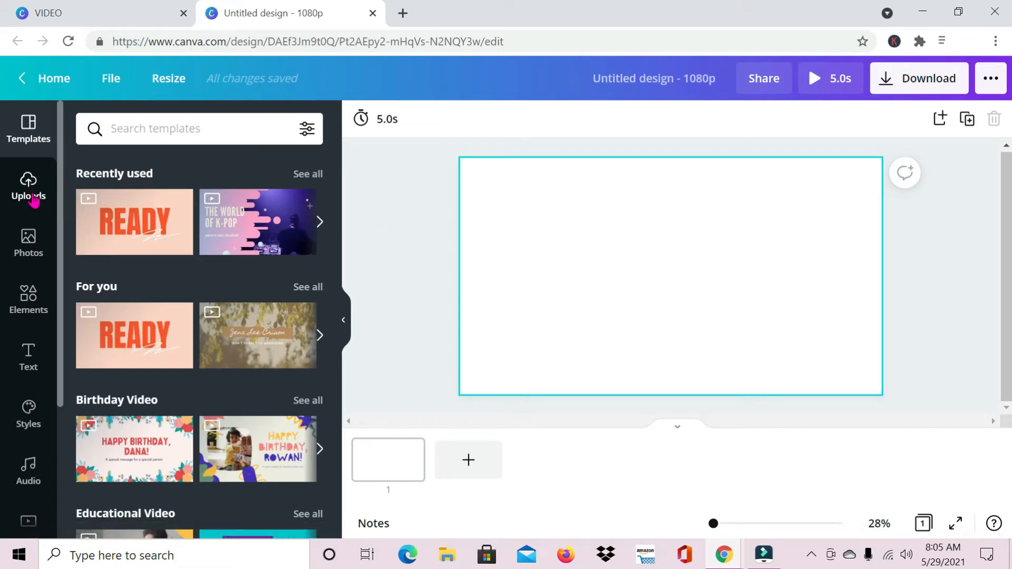
{"action": "scroll", "coordinate": [24, 406], "scroll_direction": "down", "scroll_amount": 3}
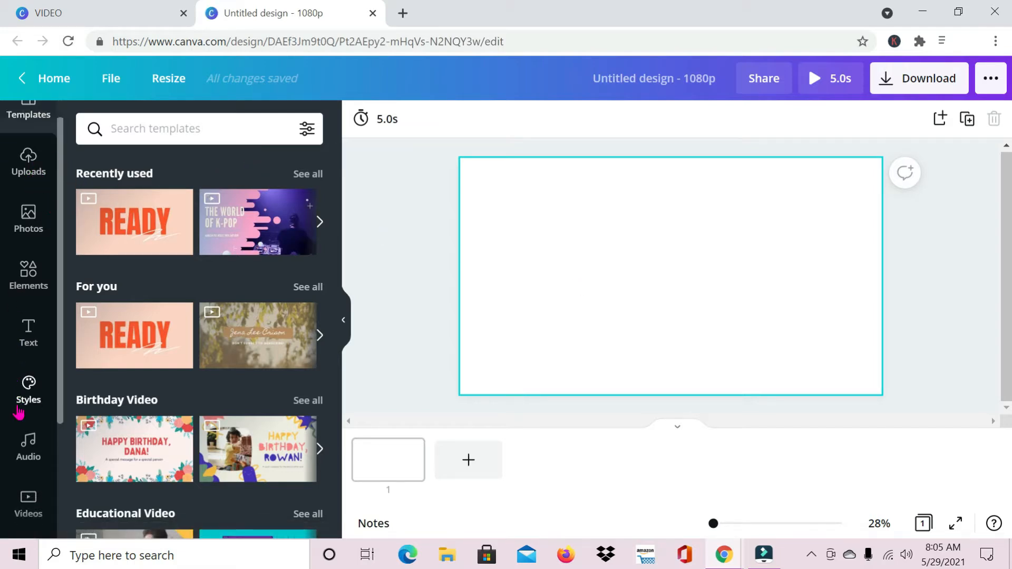
{"action": "left_click", "coordinate": [27, 420]}
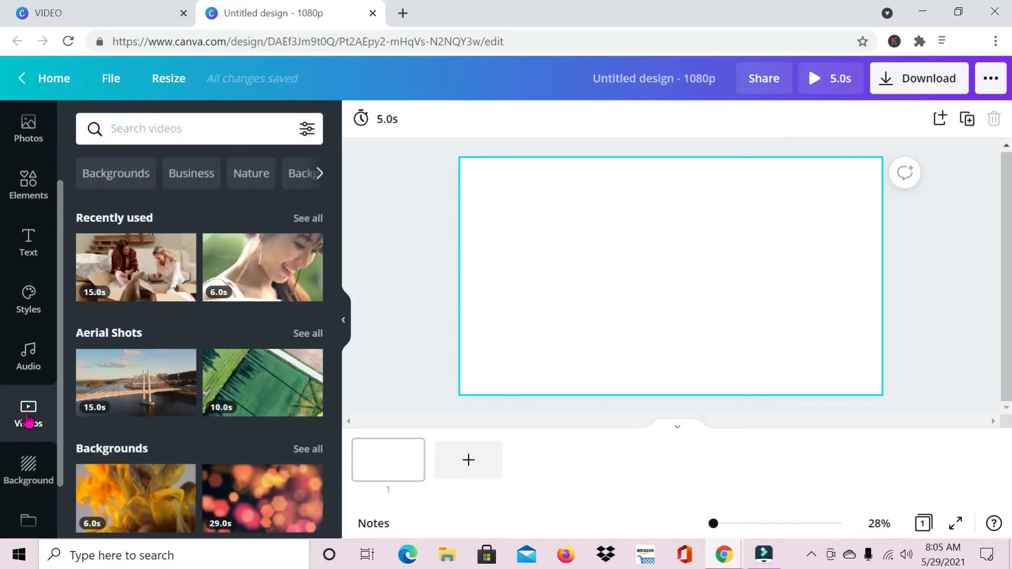
- Browse the recently used stock videos
{"action": "left_click", "coordinate": [309, 219]}
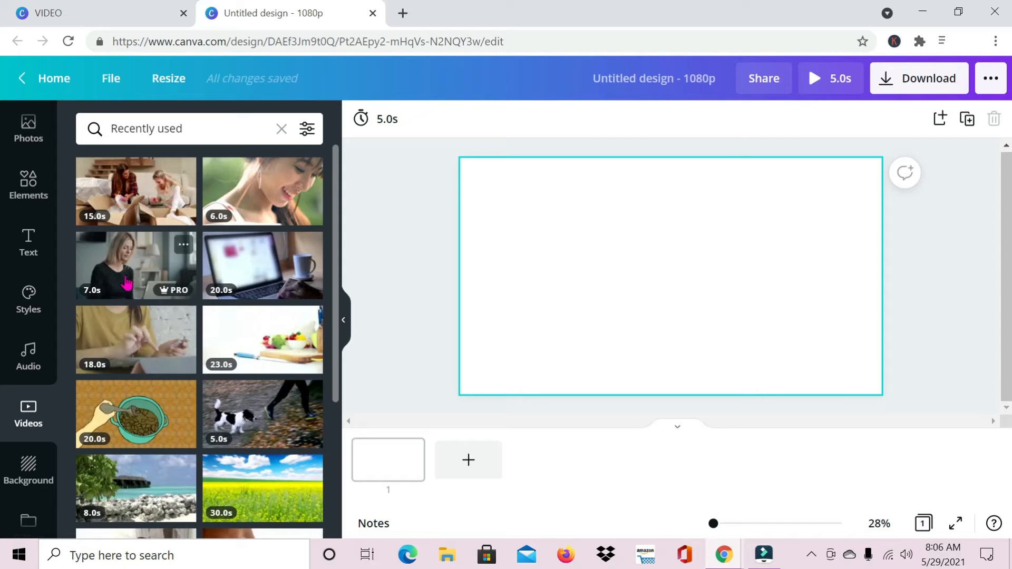
{"action": "scroll", "coordinate": [126, 283], "scroll_direction": "down", "scroll_amount": 5}
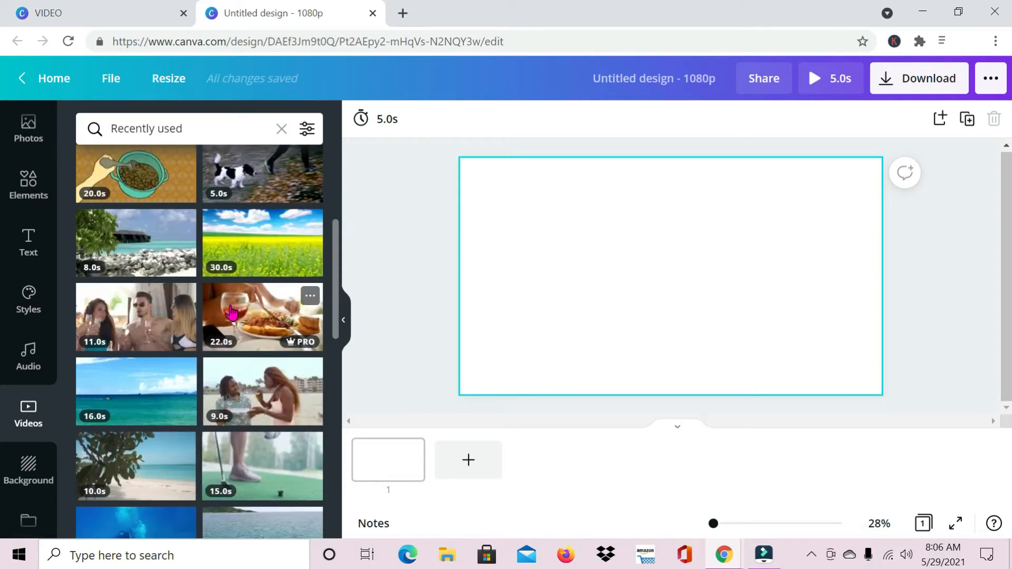
{"action": "scroll", "coordinate": [113, 237], "scroll_direction": "down", "scroll_amount": 1}
{"action": "left_click", "coordinate": [281, 129]}
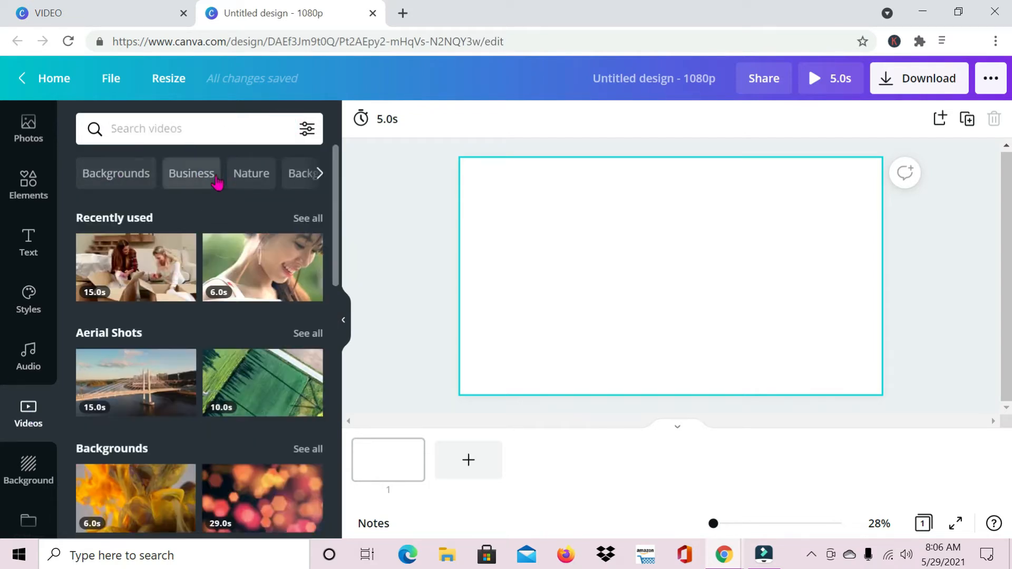
{"action": "scroll", "coordinate": [116, 404], "scroll_direction": "down", "scroll_amount": 7}
{"action": "scroll", "coordinate": [242, 350], "scroll_direction": "down", "scroll_amount": 4}
{"action": "scroll", "coordinate": [211, 237], "scroll_direction": "up", "scroll_amount": 12}
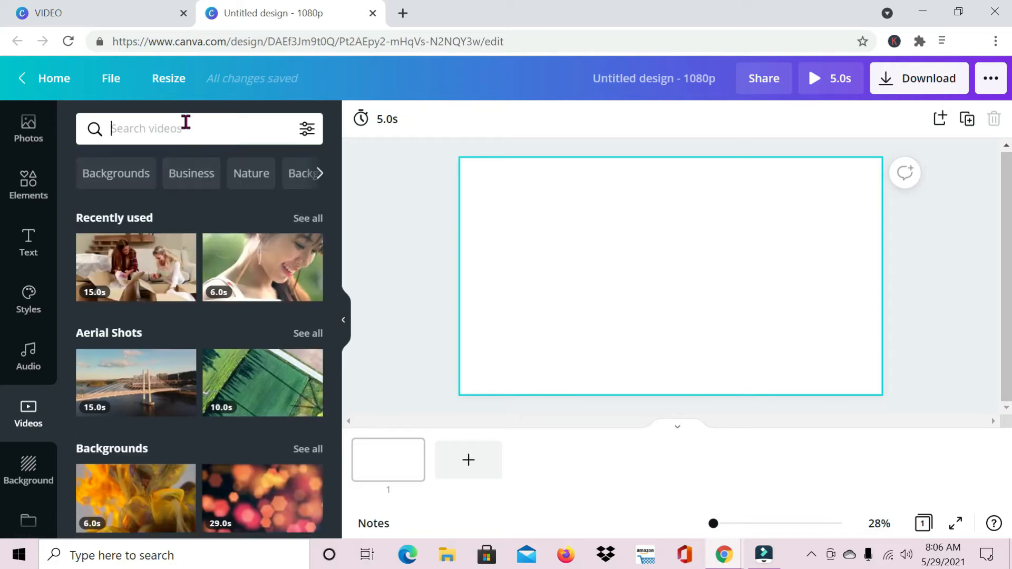
- Search stock videos for TALKING and place the clip of the woman talking at a table onto the page
{"action": "type", "text": "TALKING"}
{"action": "key", "text": "Return"}
{"action": "scroll", "coordinate": [148, 279], "scroll_direction": "down", "scroll_amount": 3}
{"action": "scroll", "coordinate": [148, 279], "scroll_direction": "up", "scroll_amount": 2}
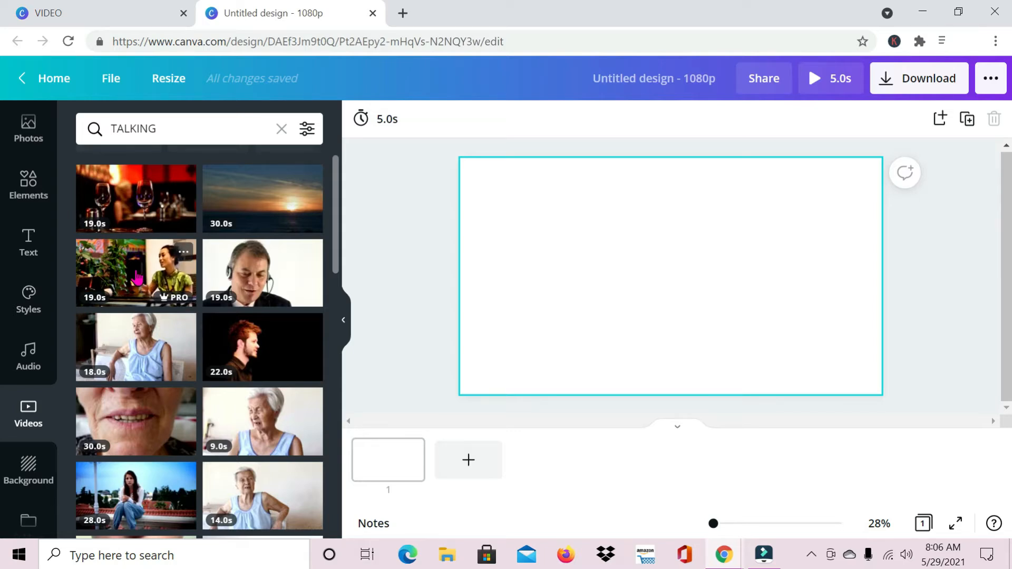
{"action": "left_click_drag", "start_coordinate": [136, 274], "coordinate": [510, 166]}
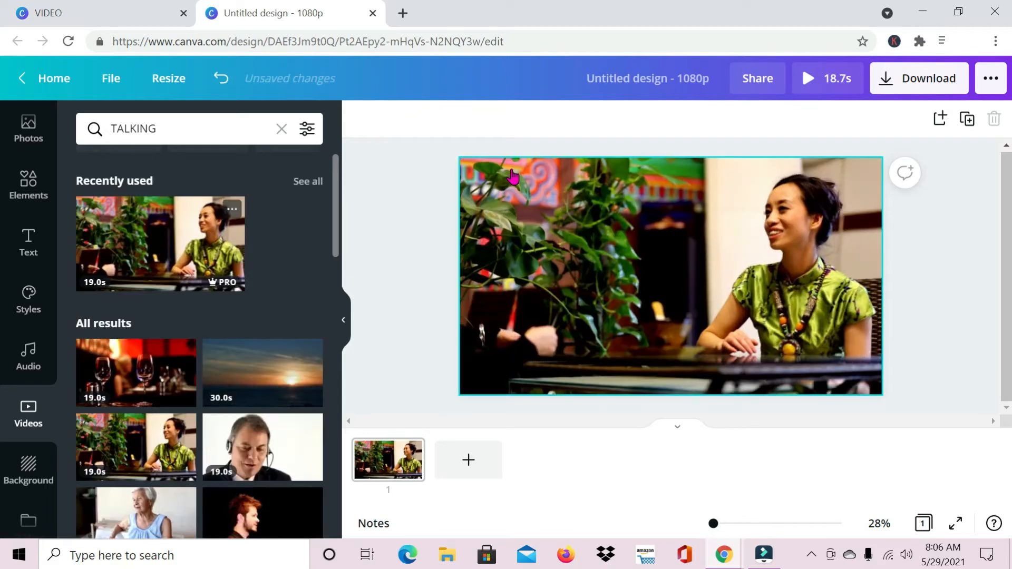
- Trim the talking video clip to 5.0 s
{"action": "left_click", "coordinate": [344, 328]}
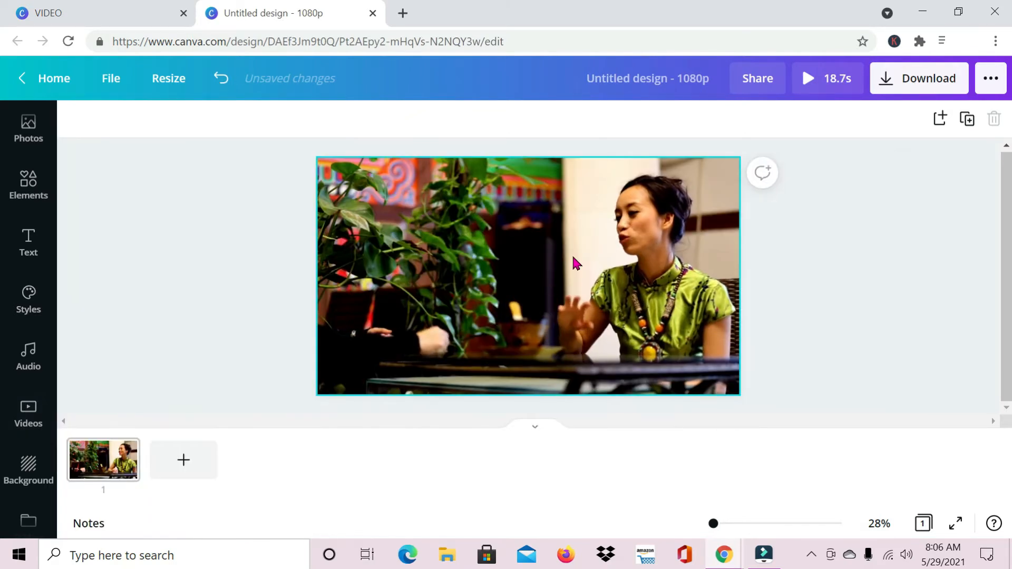
{"action": "left_click", "coordinate": [547, 225]}
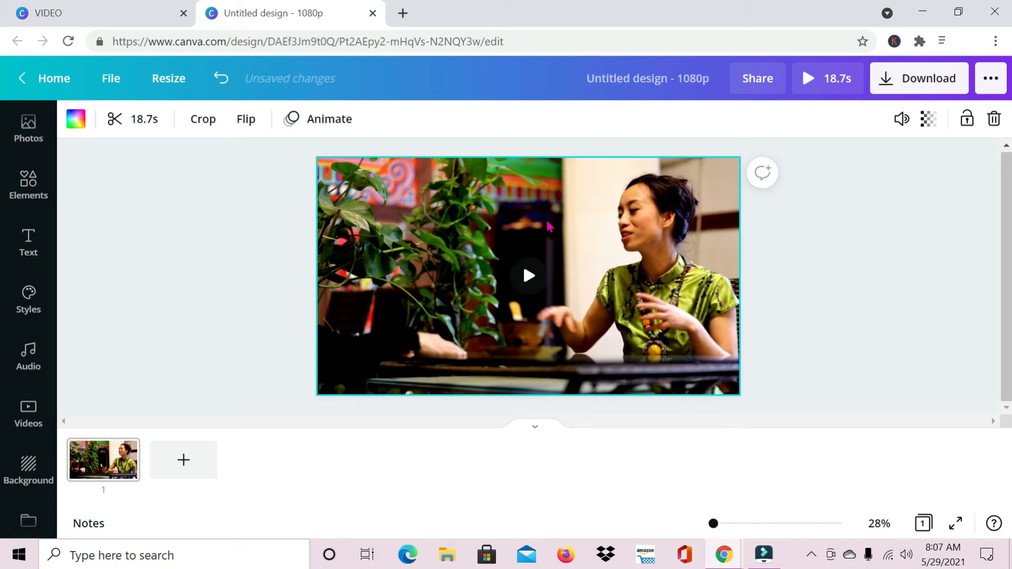
{"action": "left_click", "coordinate": [136, 124]}
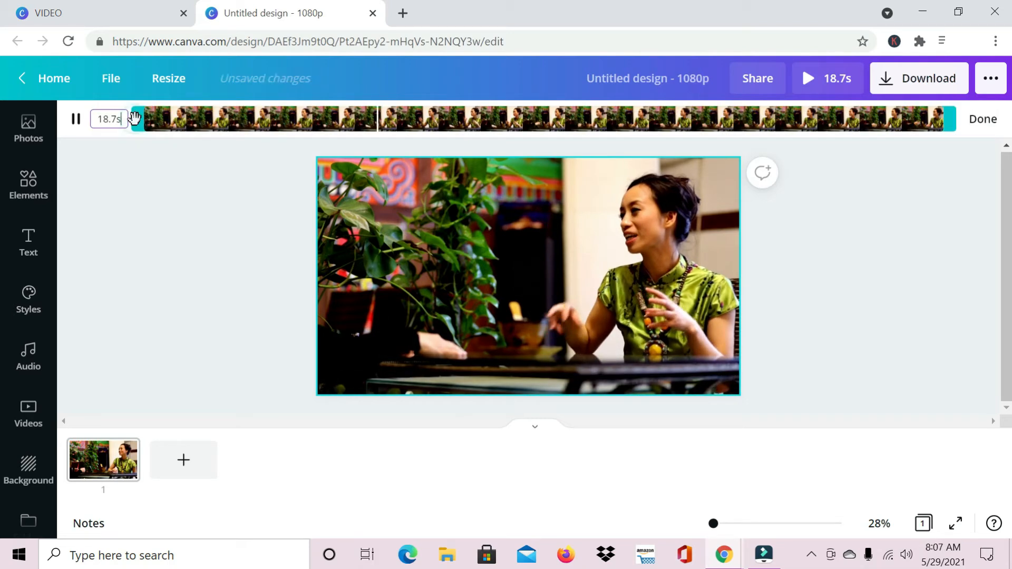
{"action": "left_click_drag", "start_coordinate": [952, 119], "coordinate": [364, 108]}
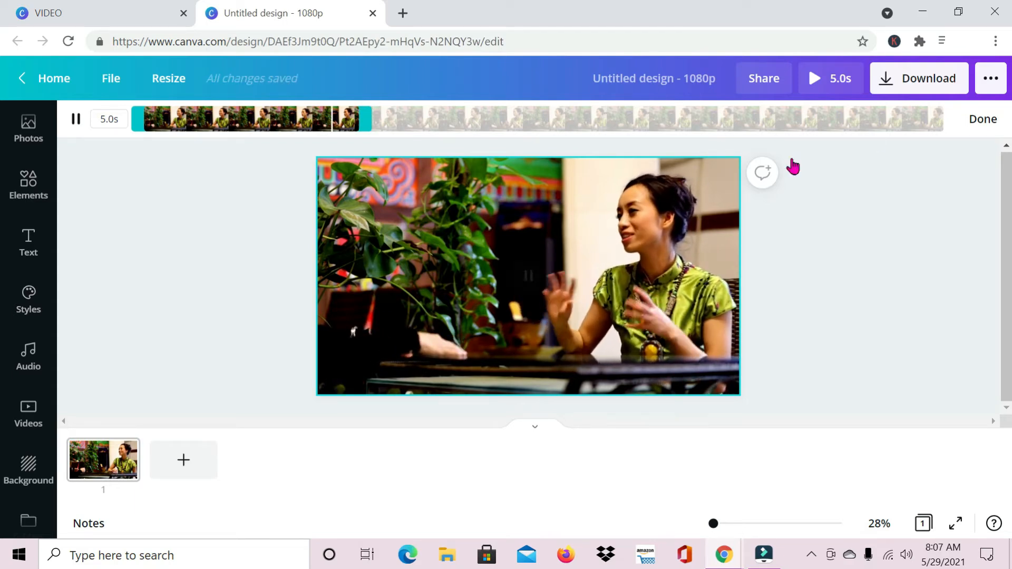
{"action": "left_click", "coordinate": [981, 121]}
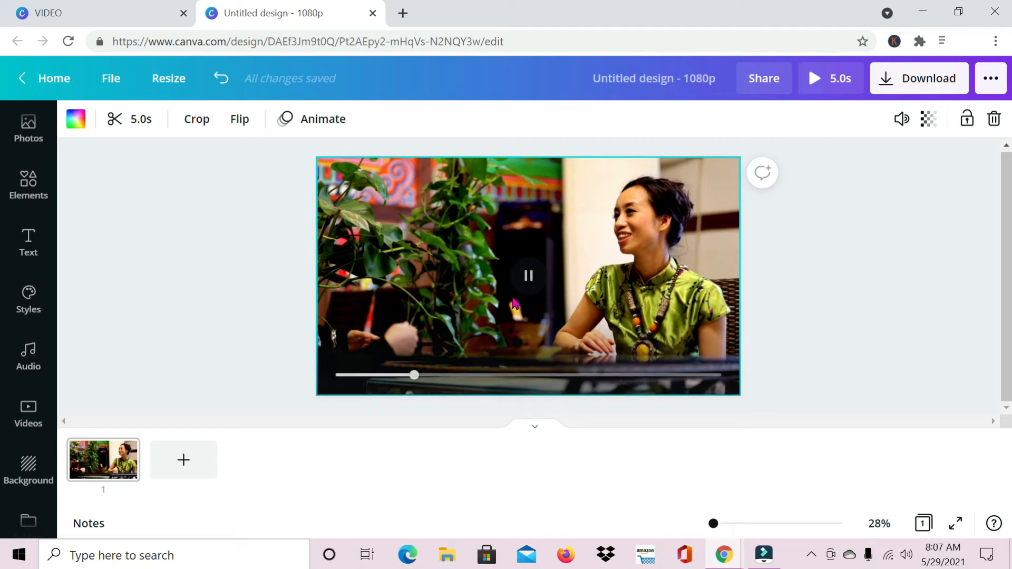
- Add a text box, enlarge it to font size 112 and move it to the upper left of the video
{"action": "key", "text": "t"}
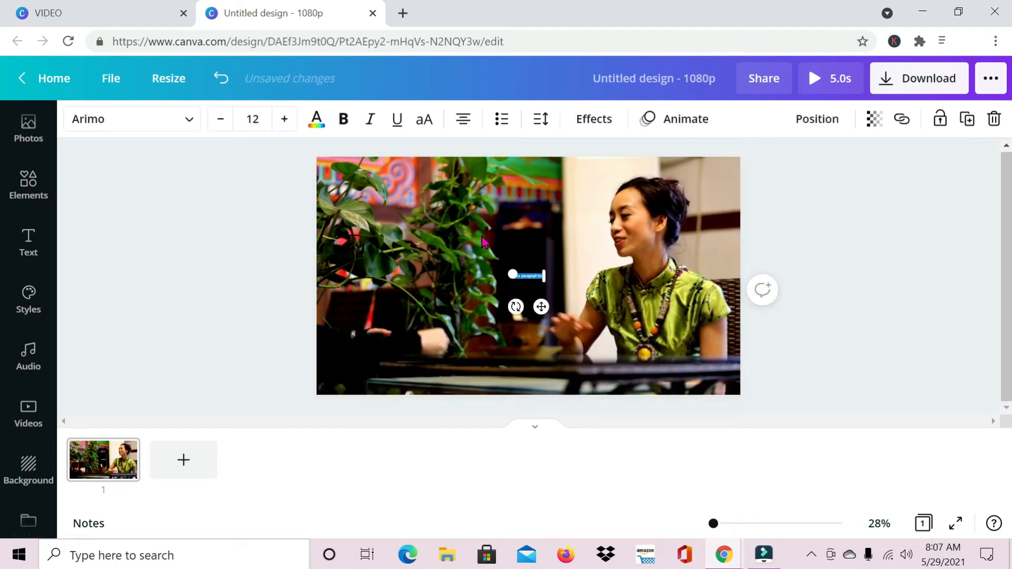
{"action": "left_click_drag", "start_coordinate": [546, 271], "coordinate": [721, 179]}
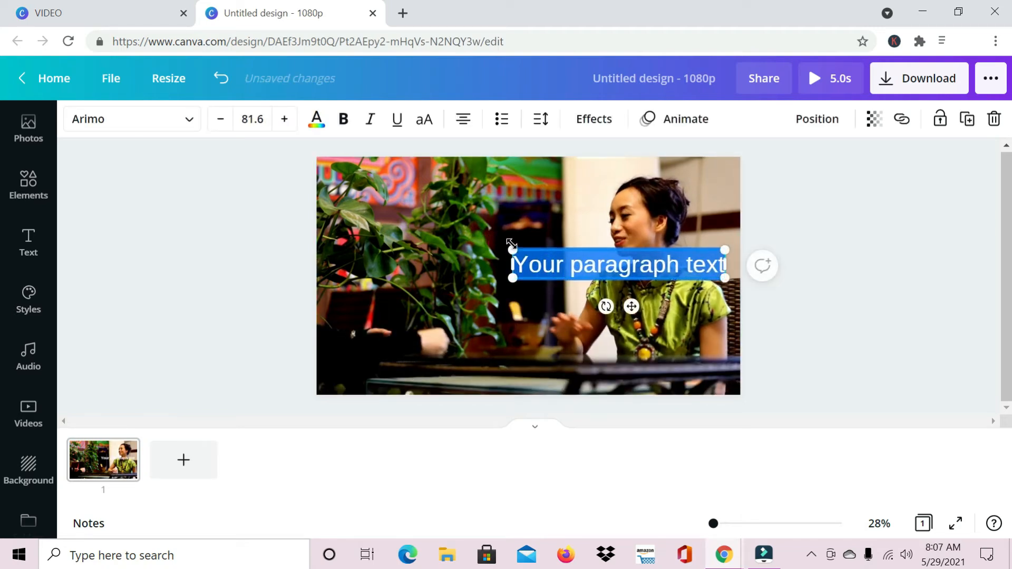
{"action": "left_click_drag", "start_coordinate": [513, 247], "coordinate": [434, 239]}
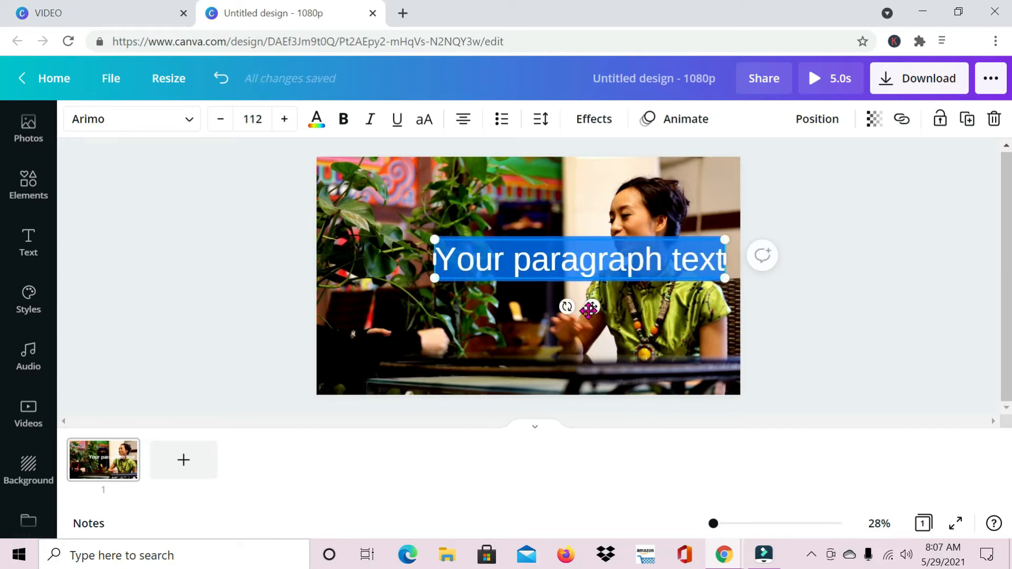
{"action": "left_click_drag", "start_coordinate": [589, 311], "coordinate": [477, 266]}
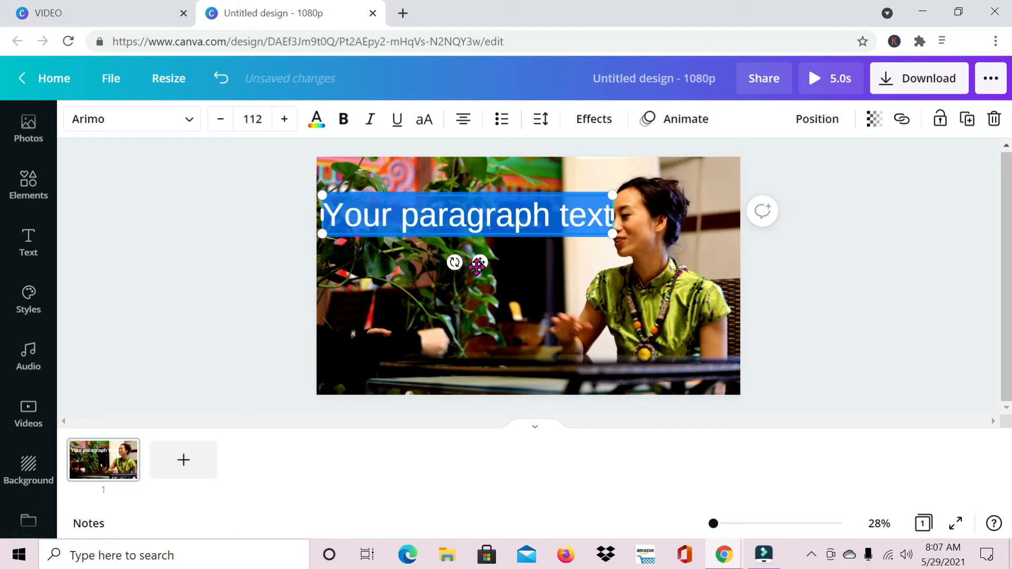
- Replace the text with CONVERSATIONS and set its font to Hit and Run
{"action": "type", "text": "CON"}
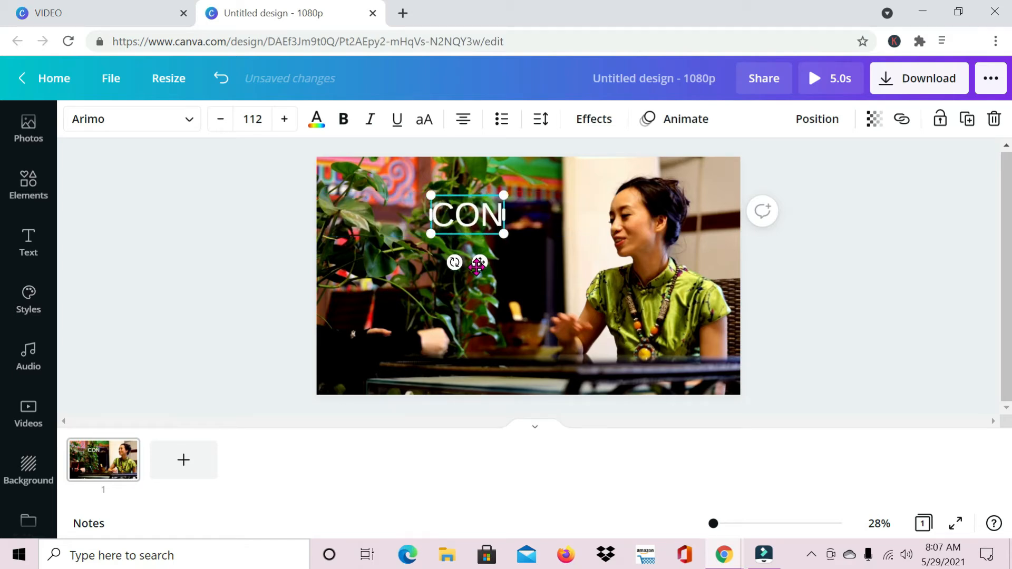
{"action": "type", "text": "VERSATIONS"}
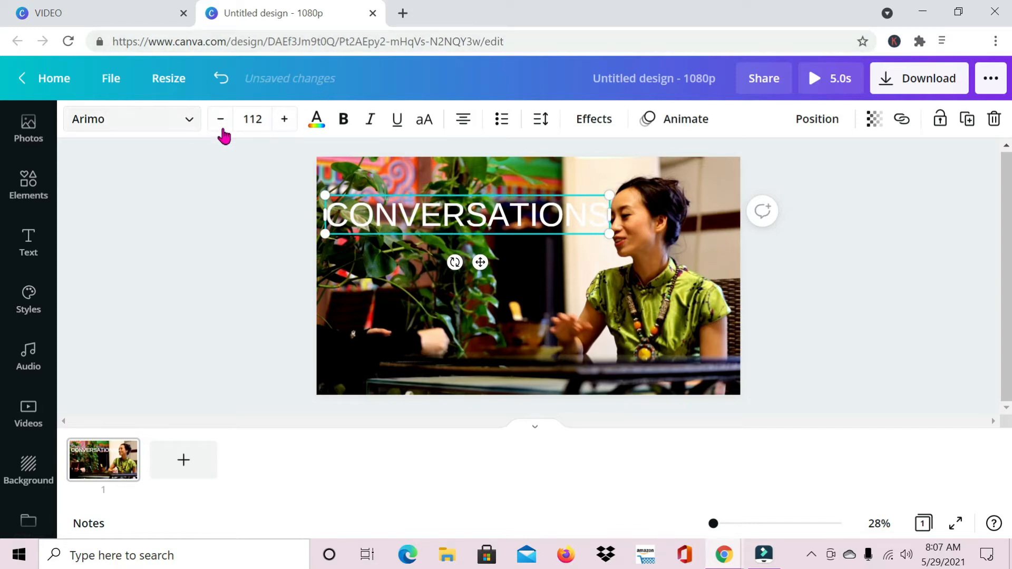
{"action": "left_click", "coordinate": [191, 124]}
{"action": "left_click", "coordinate": [136, 231]}
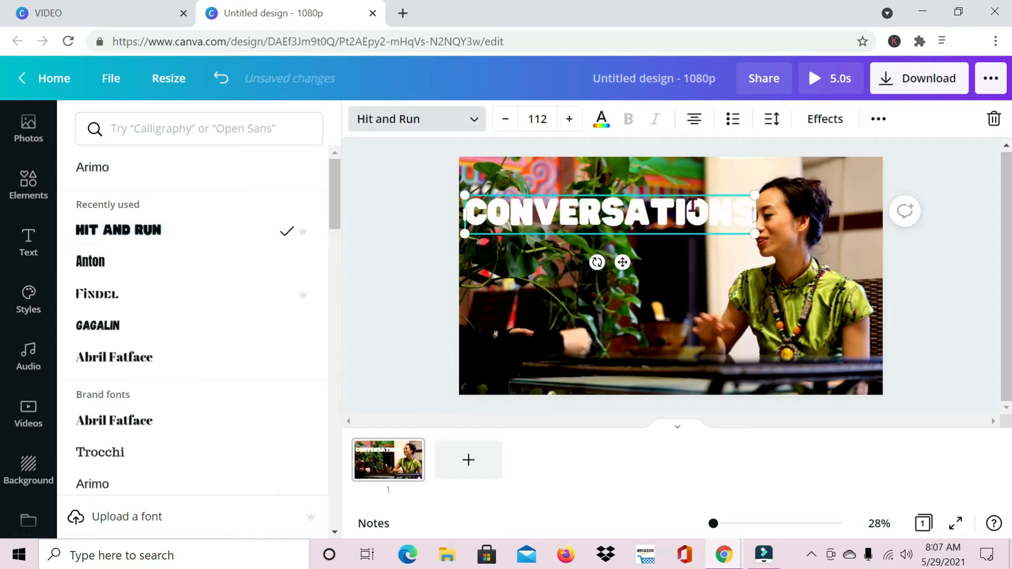
- Enlarge the heading to size 133 and move it to the middle of the video
{"action": "left_click_drag", "start_coordinate": [753, 232], "coordinate": [811, 241]}
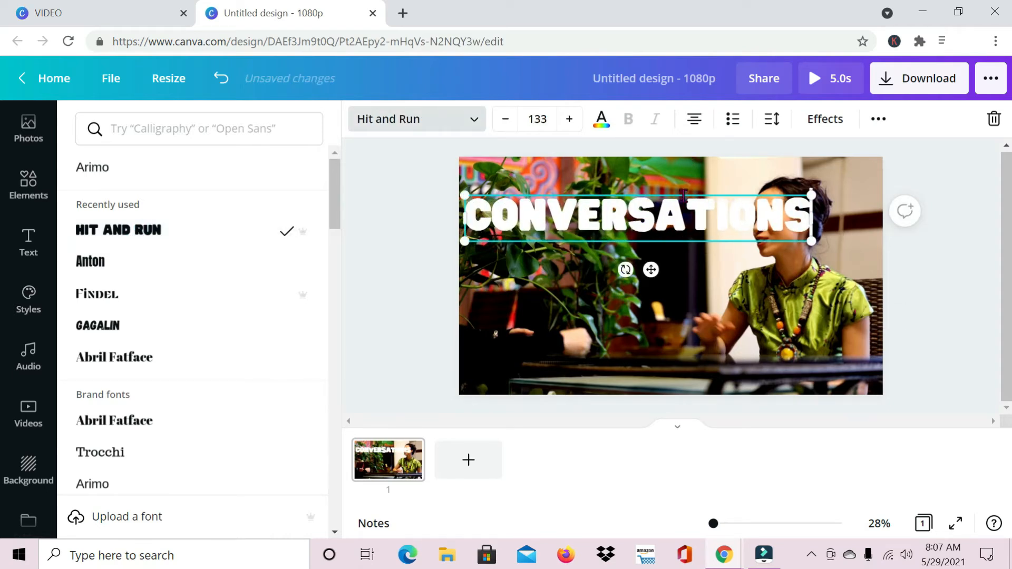
{"action": "left_click_drag", "start_coordinate": [682, 194], "coordinate": [691, 241]}
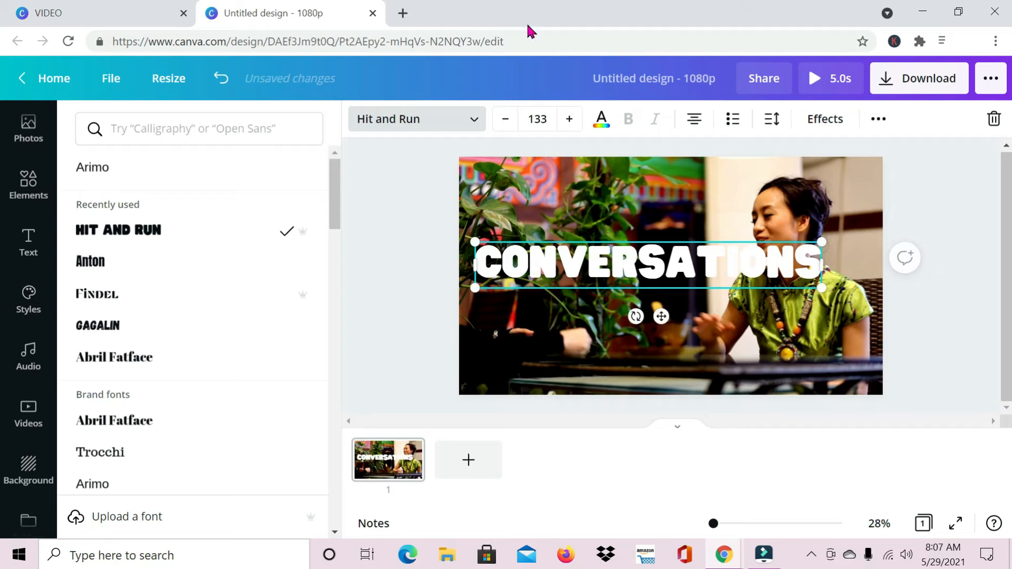
- Set the heading's text colour to teal
{"action": "left_click", "coordinate": [603, 124]}
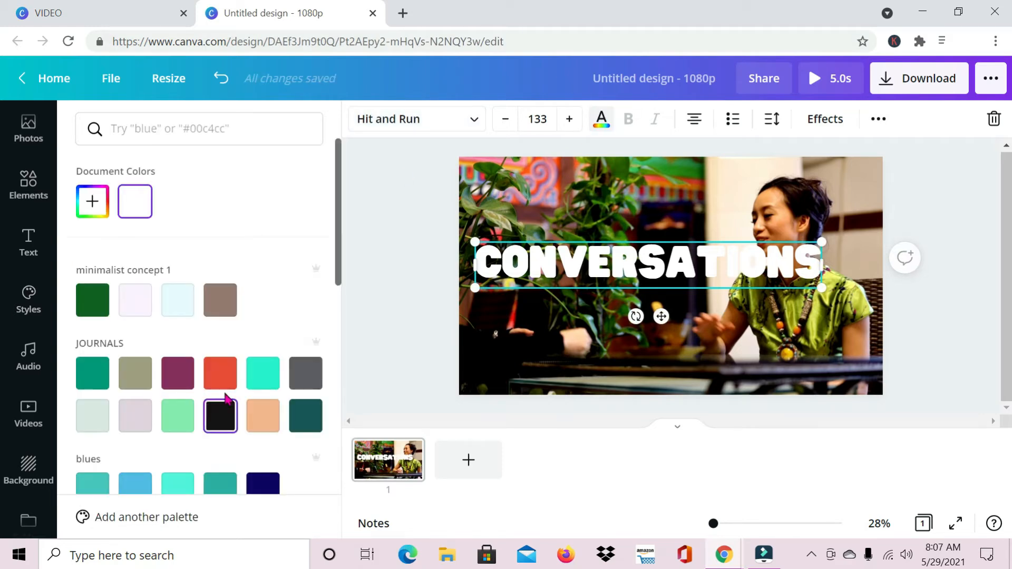
{"action": "left_click", "coordinate": [263, 415]}
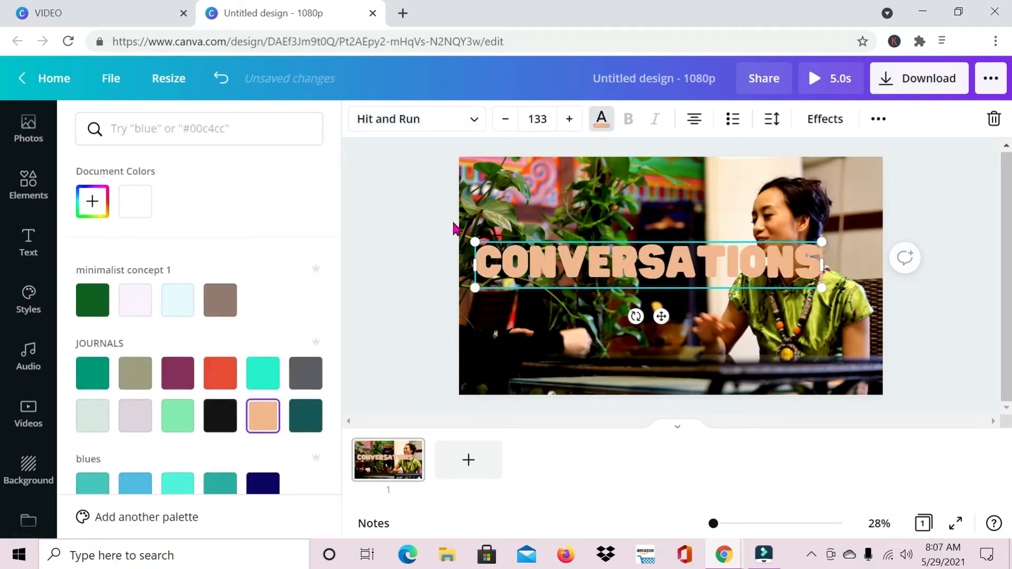
{"action": "left_click", "coordinate": [263, 373]}
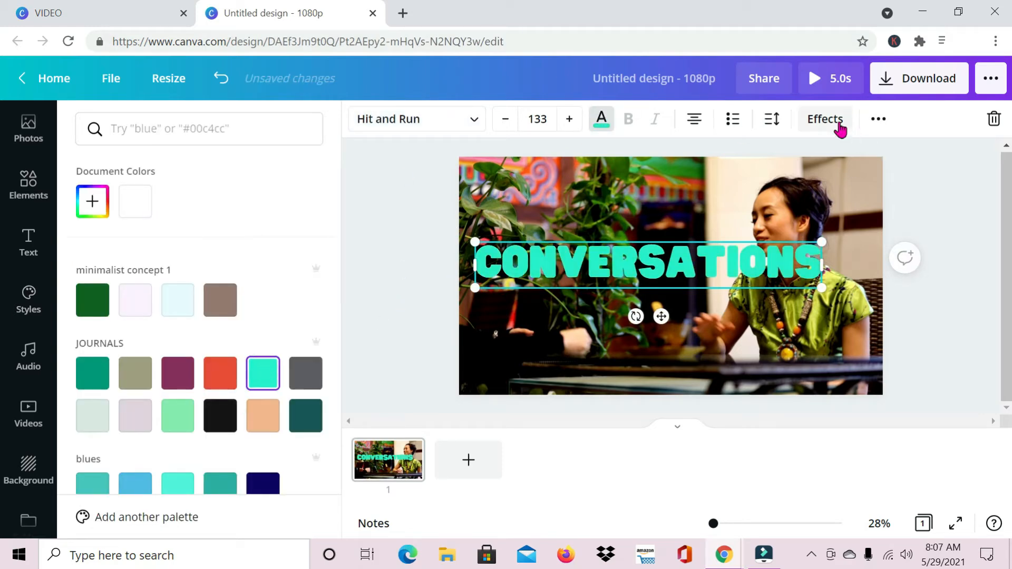
- Apply the Splice text effect with thickness 55 and offset 21
{"action": "left_click", "coordinate": [842, 126]}
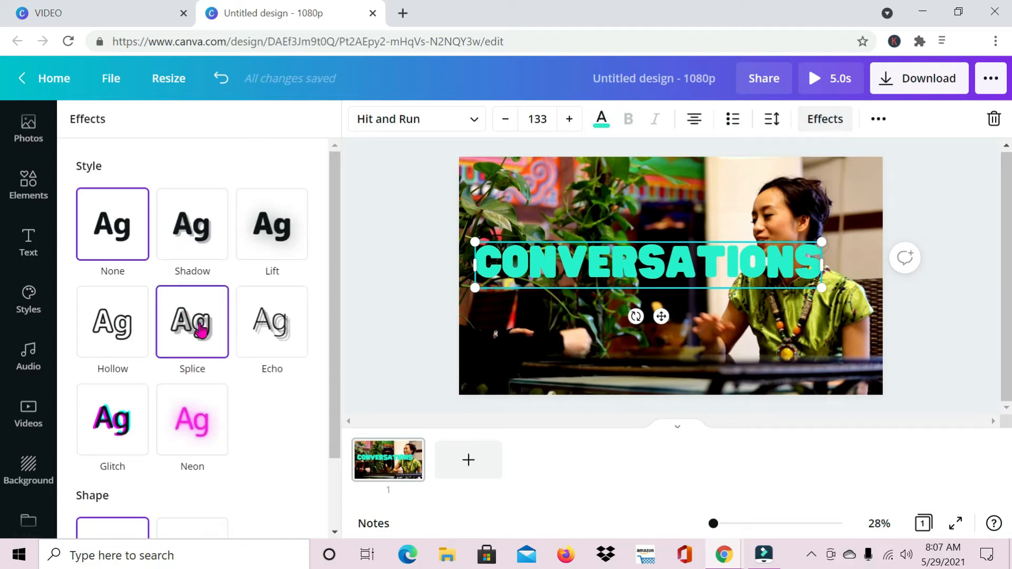
{"action": "left_click", "coordinate": [200, 329]}
{"action": "mouse_move", "coordinate": [188, 421]}
{"action": "left_mouse_down"}
{"action": "mouse_move", "coordinate": [131, 416]}
{"action": "mouse_move", "coordinate": [204, 415]}
{"action": "left_mouse_up"}
{"action": "left_click_drag", "start_coordinate": [192, 458], "coordinate": [127, 459]}
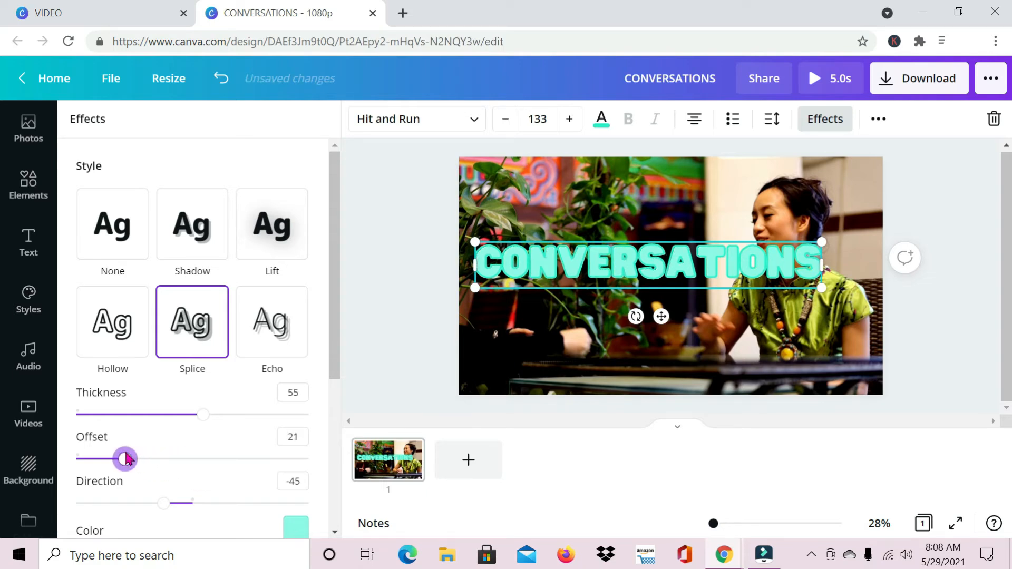
{"action": "scroll", "coordinate": [296, 393], "scroll_direction": "down", "scroll_amount": 4}
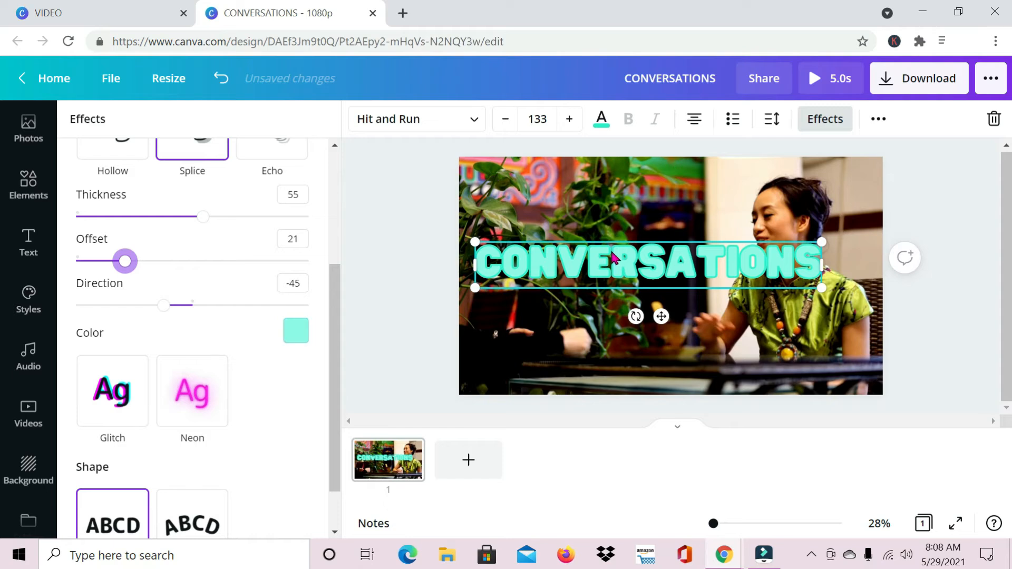
- Change the heading's text colour to black and nudge it slightly to the right
{"action": "left_click", "coordinate": [601, 118]}
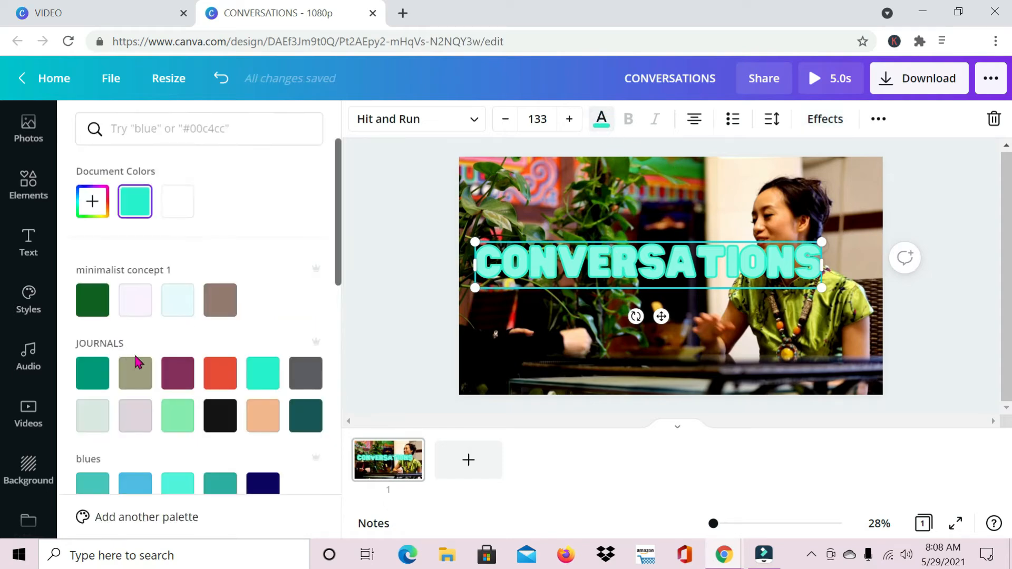
{"action": "left_click", "coordinate": [217, 428]}
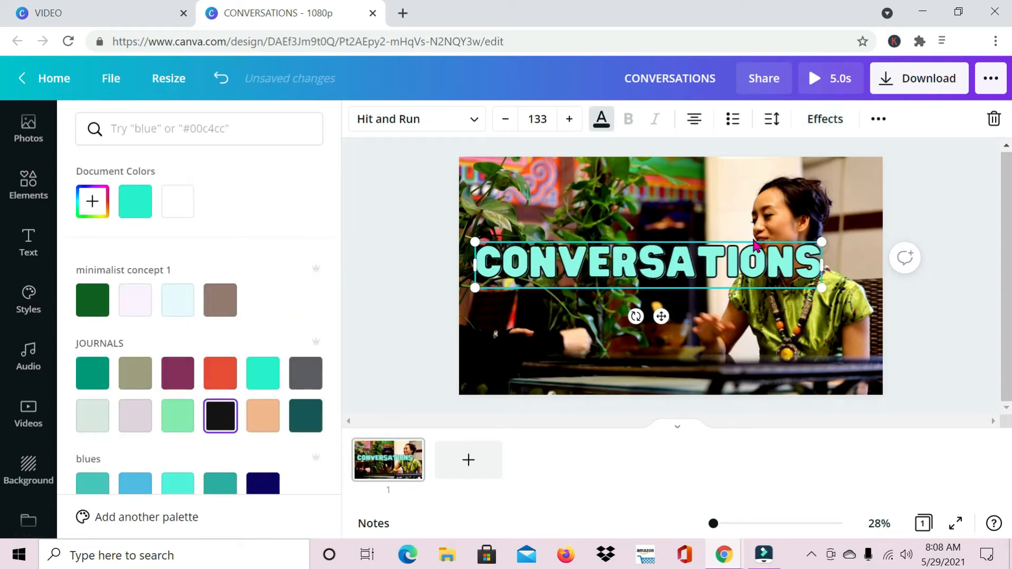
{"action": "left_click_drag", "start_coordinate": [656, 317], "coordinate": [672, 320]}
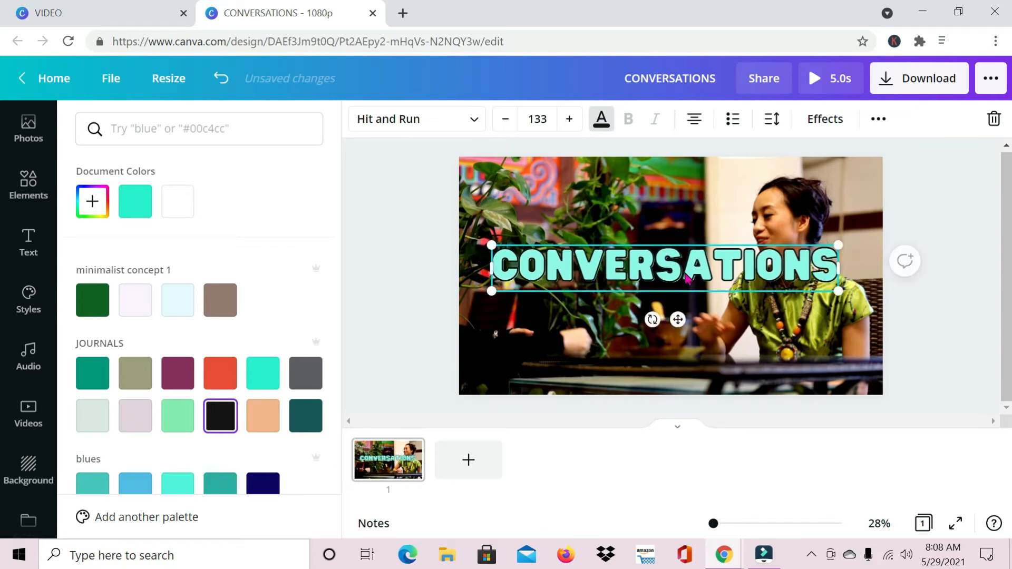
- Deselect the heading and add a second blank page
{"action": "left_click", "coordinate": [398, 287]}
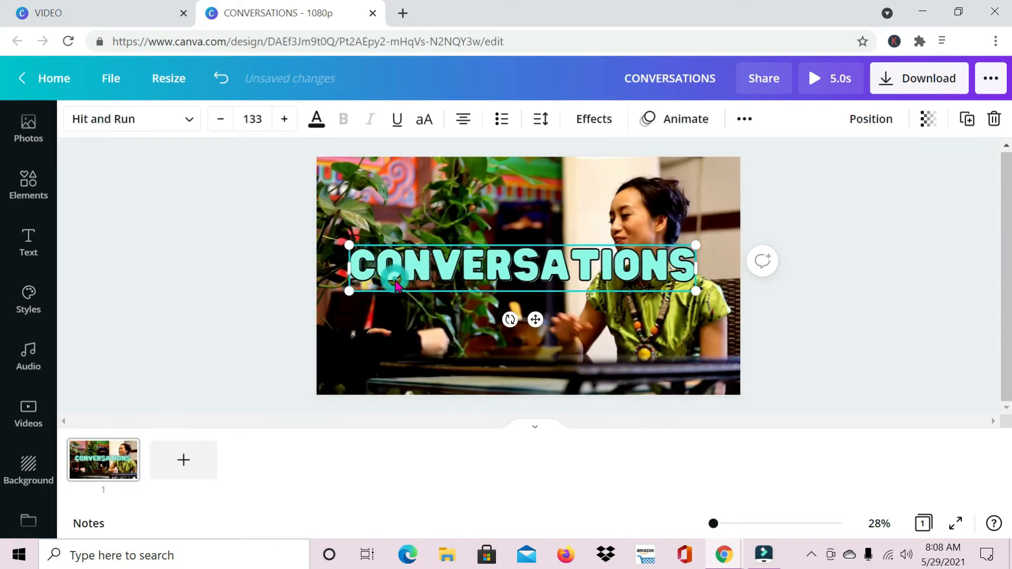
{"action": "left_click", "coordinate": [564, 202]}
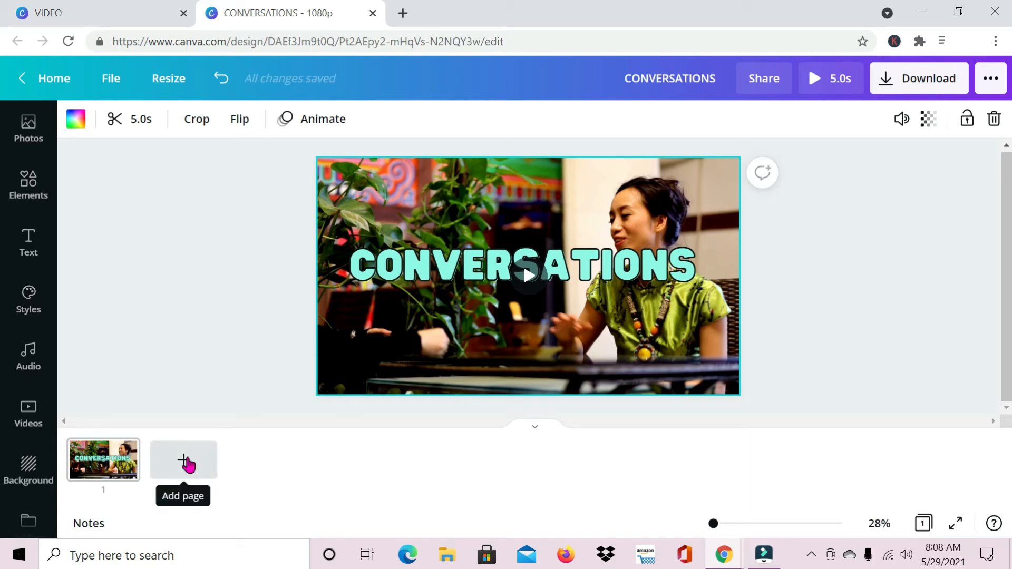
{"action": "left_click", "coordinate": [186, 462]}
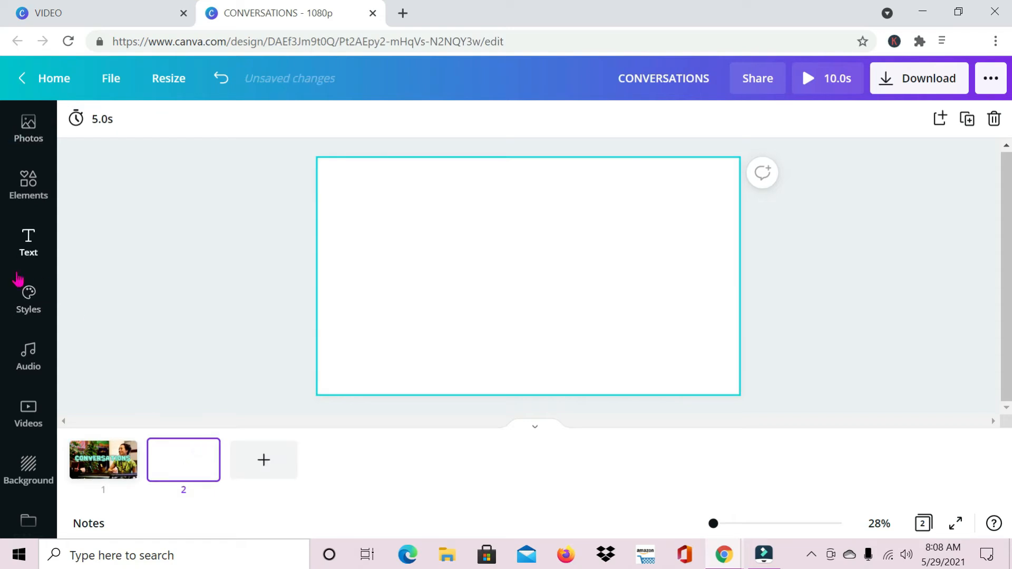
- Add the recently used clip of the smiling woman at the table to the blank second page
{"action": "left_click", "coordinate": [28, 428]}
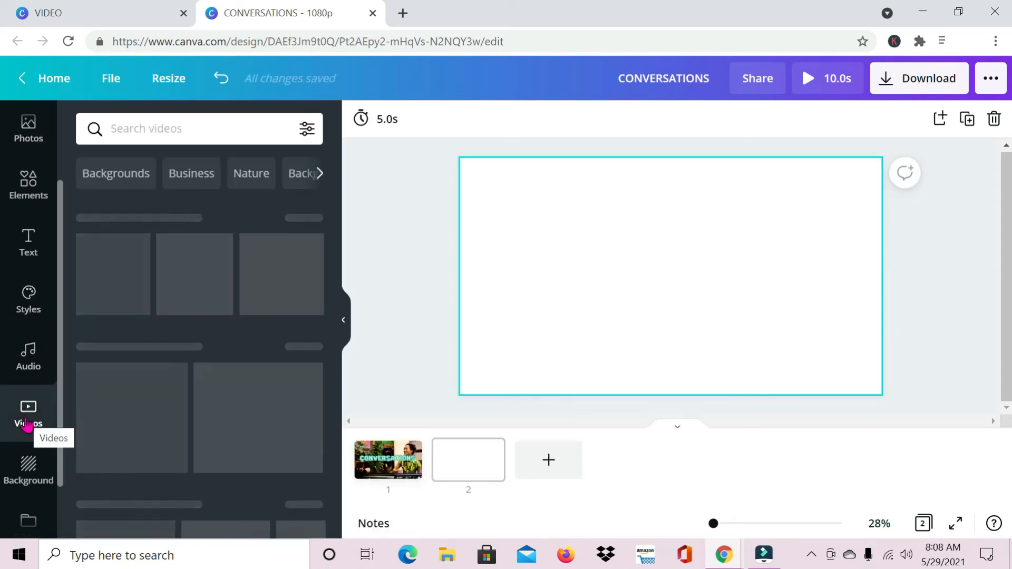
{"action": "left_click_drag", "start_coordinate": [179, 265], "coordinate": [523, 185]}
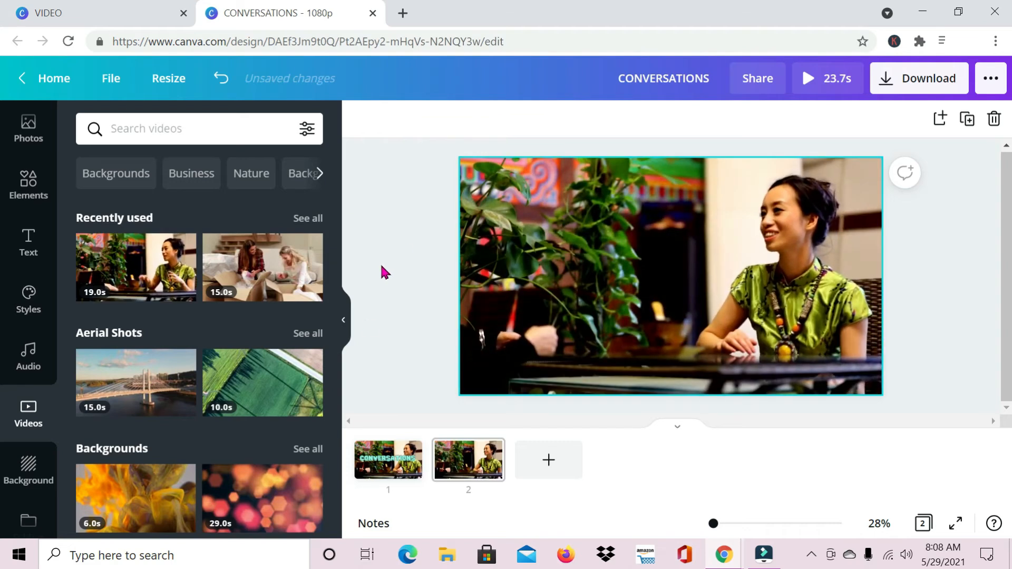
{"action": "left_click", "coordinate": [344, 322]}
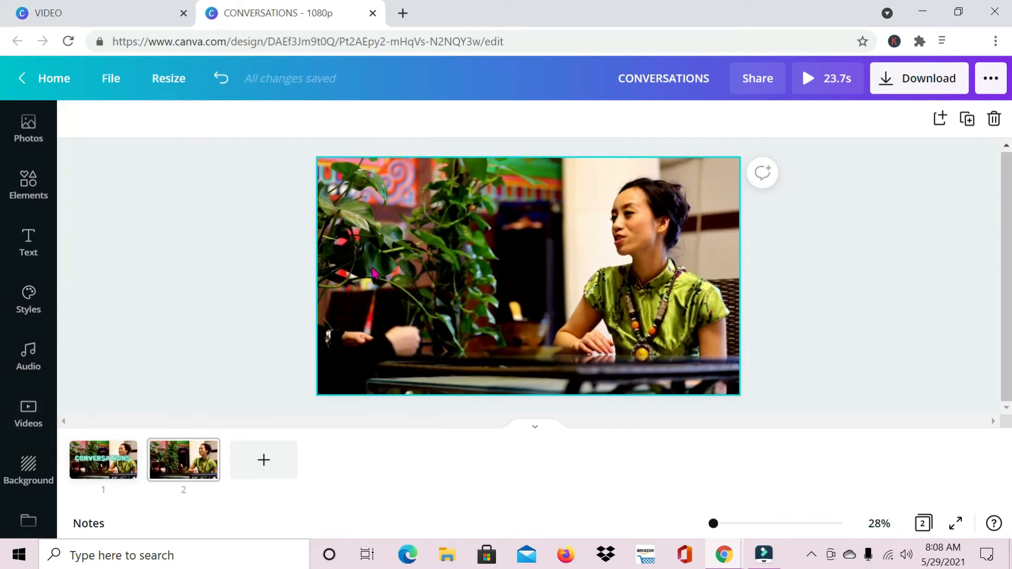
- Trim the start of page 2's video clip so it runs 13.7 s
{"action": "left_click", "coordinate": [511, 212]}
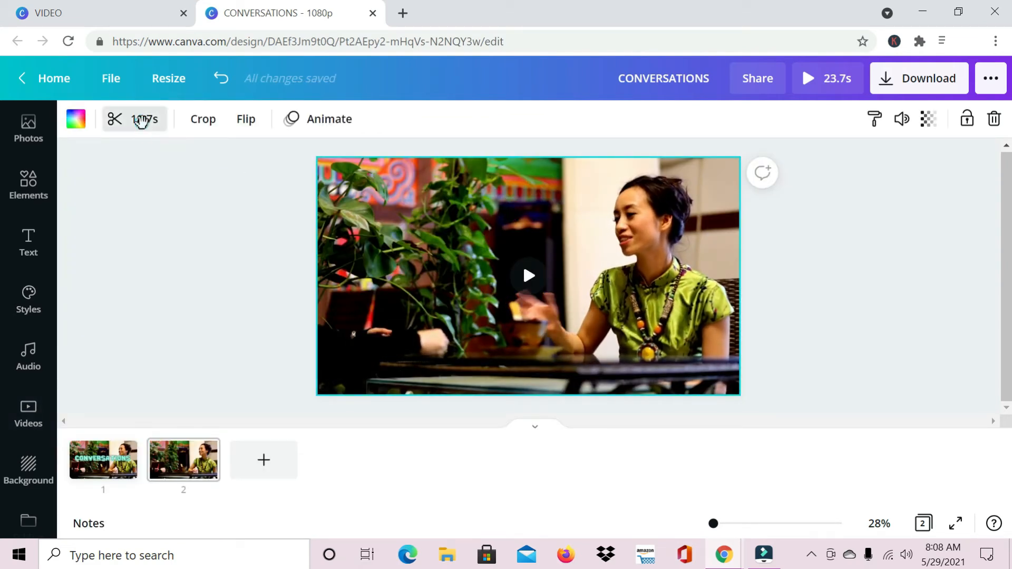
{"action": "left_click", "coordinate": [141, 122]}
{"action": "left_click_drag", "start_coordinate": [143, 124], "coordinate": [108, 120]}
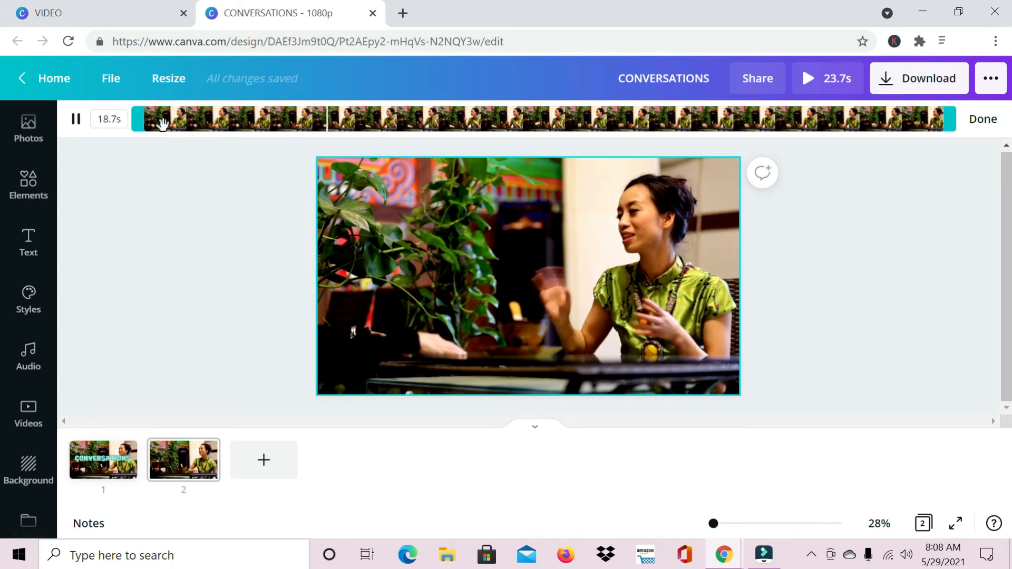
{"action": "left_click_drag", "start_coordinate": [138, 124], "coordinate": [350, 114]}
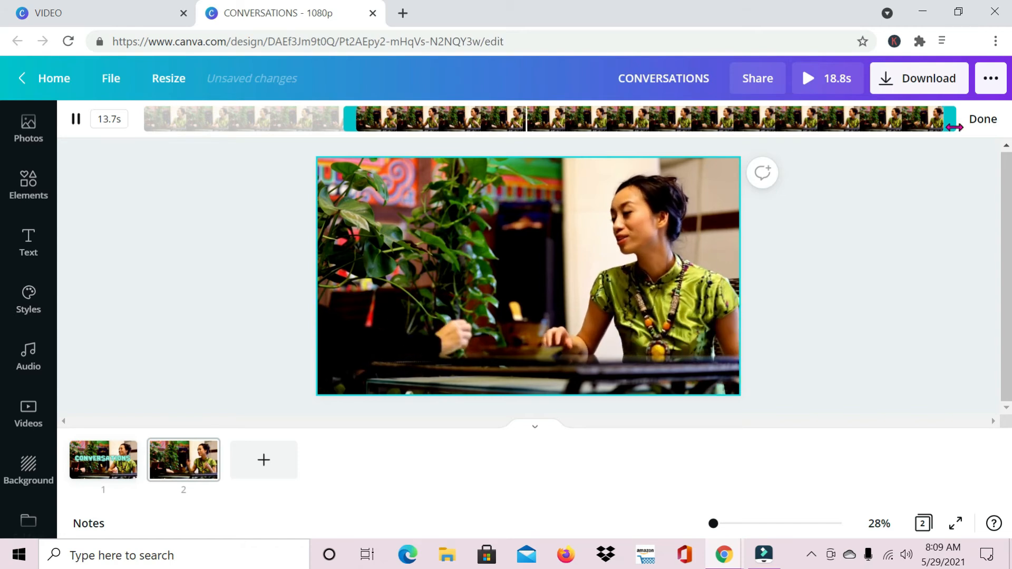
{"action": "left_click", "coordinate": [983, 120]}
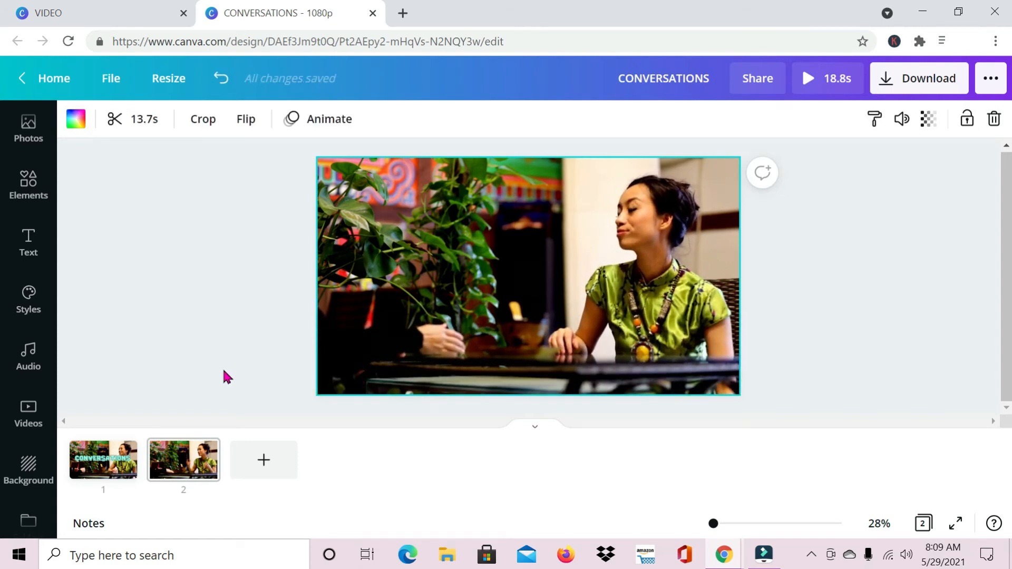
- Apply the Tumble text animation to the CONVERSATIONS heading on page 1
{"action": "left_click", "coordinate": [107, 463]}
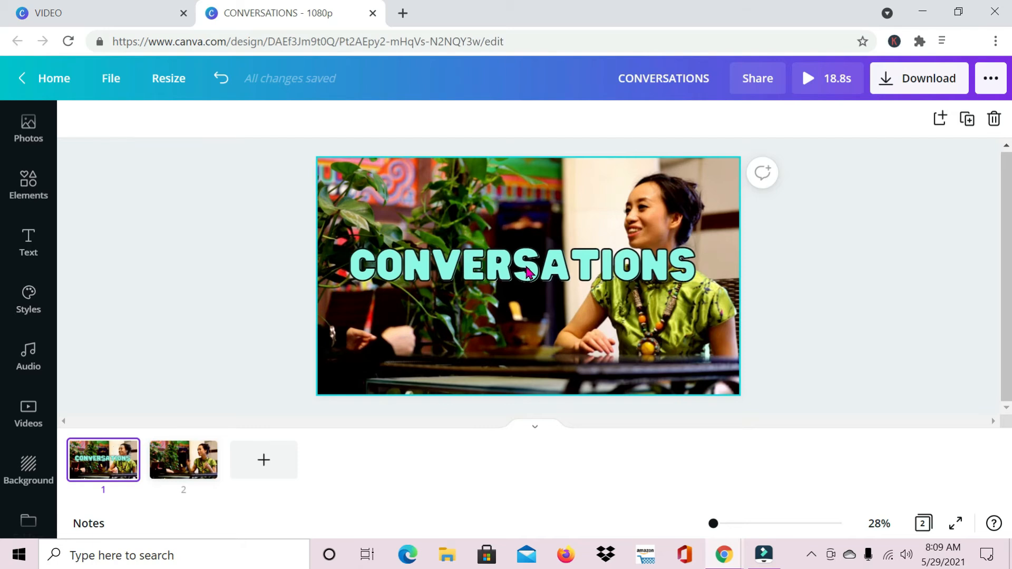
{"action": "left_click", "coordinate": [529, 272]}
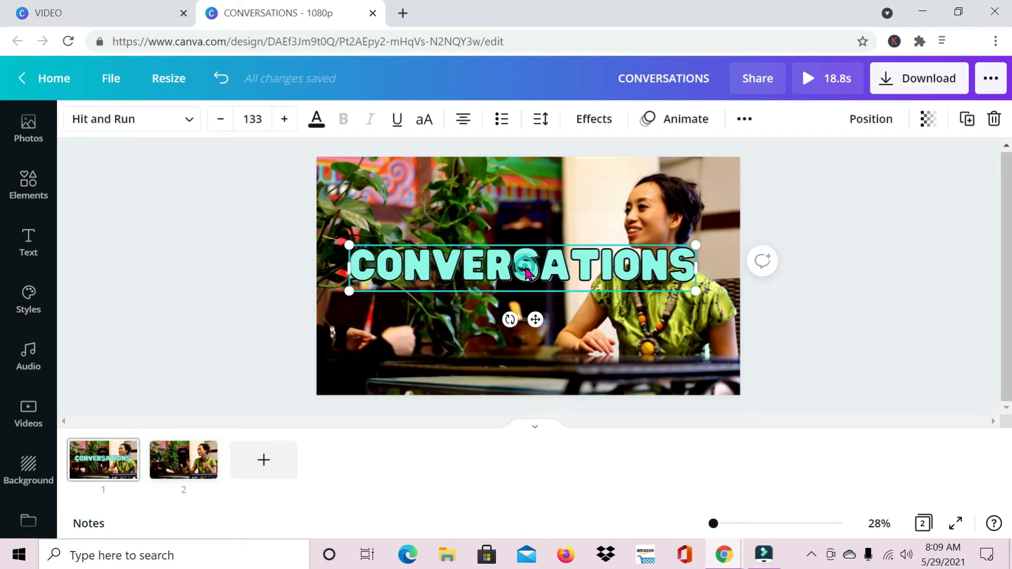
{"action": "left_click", "coordinate": [675, 127]}
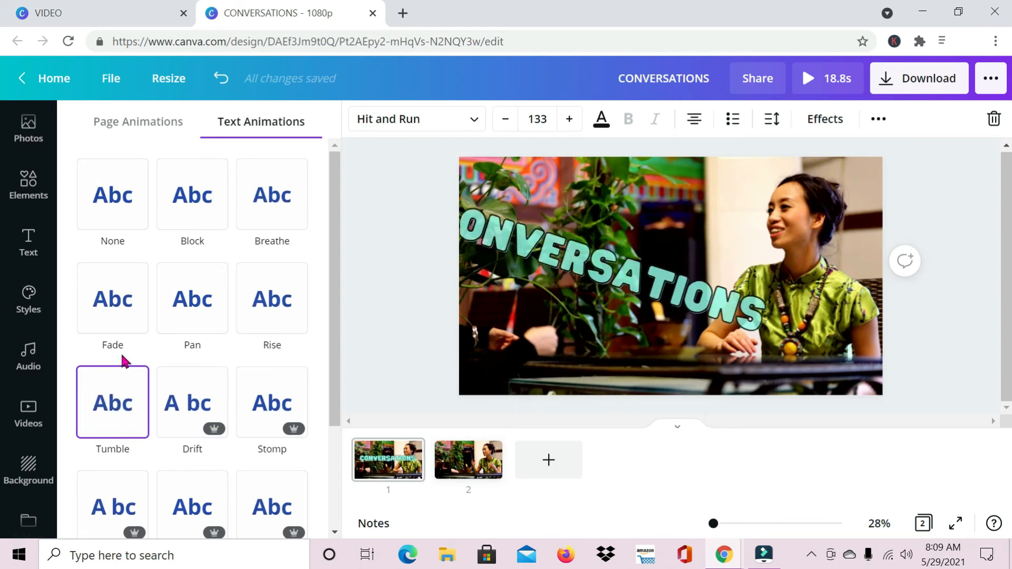
{"action": "left_click", "coordinate": [112, 423]}
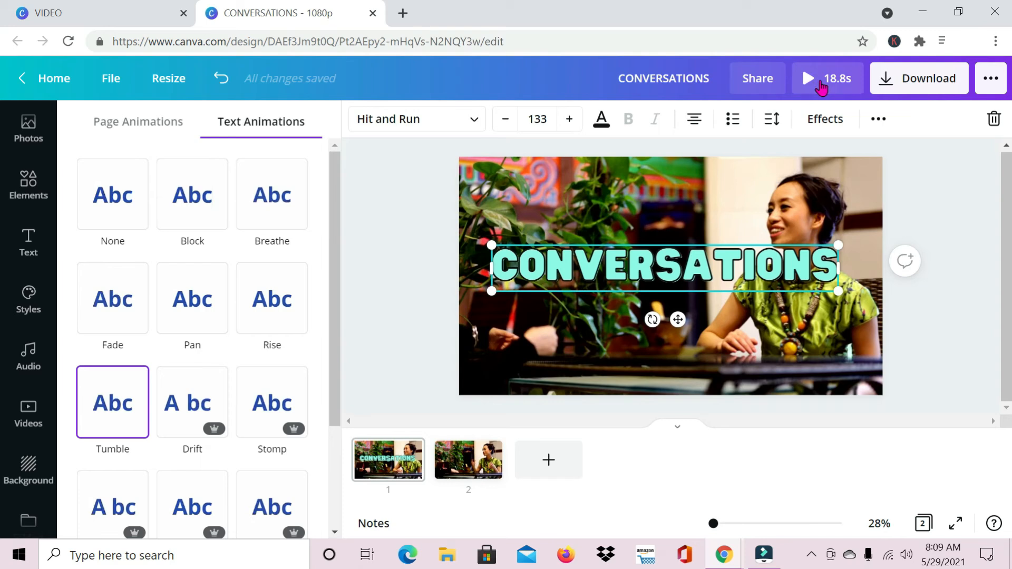
{"action": "left_click", "coordinate": [386, 292]}
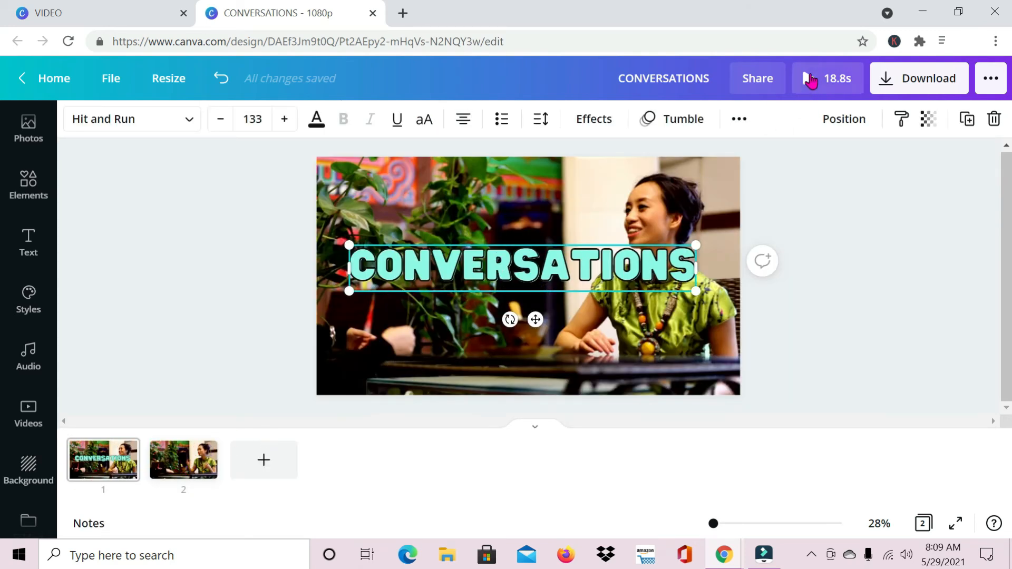
- Play a preview of the whole video design
{"action": "left_click", "coordinate": [810, 90]}
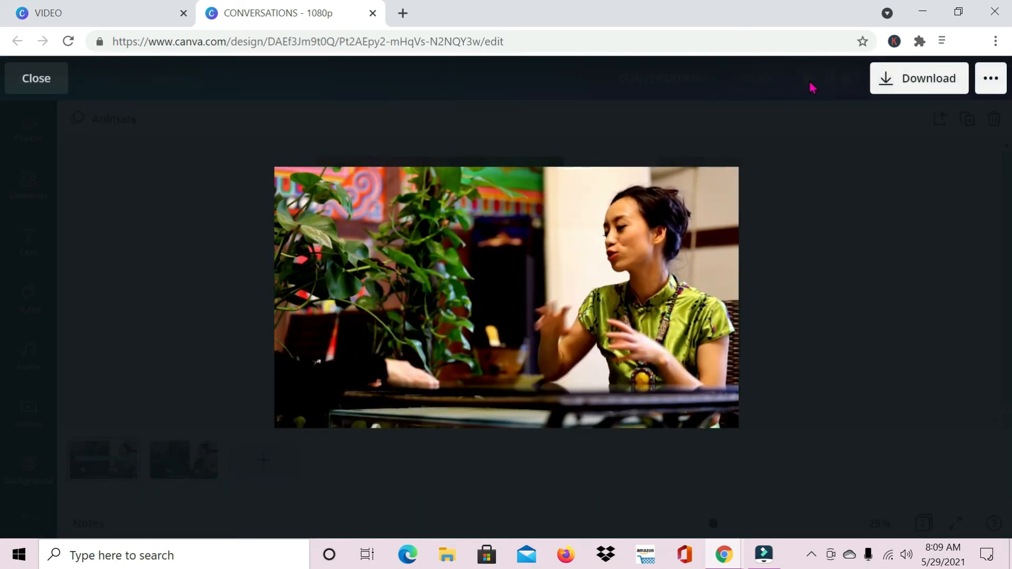
{"action": "left_click", "coordinate": [37, 80]}
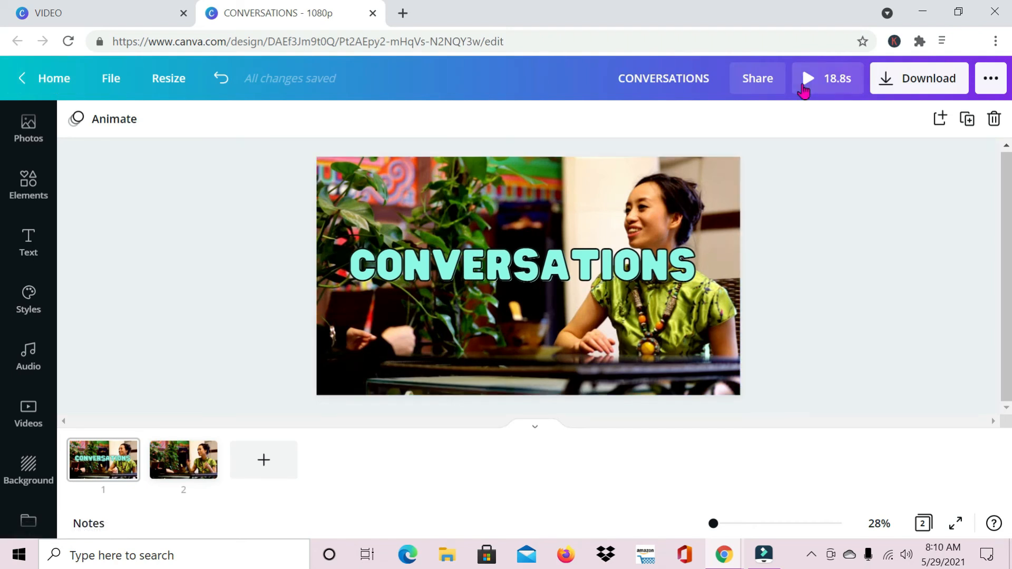
{"action": "left_click", "coordinate": [803, 90]}
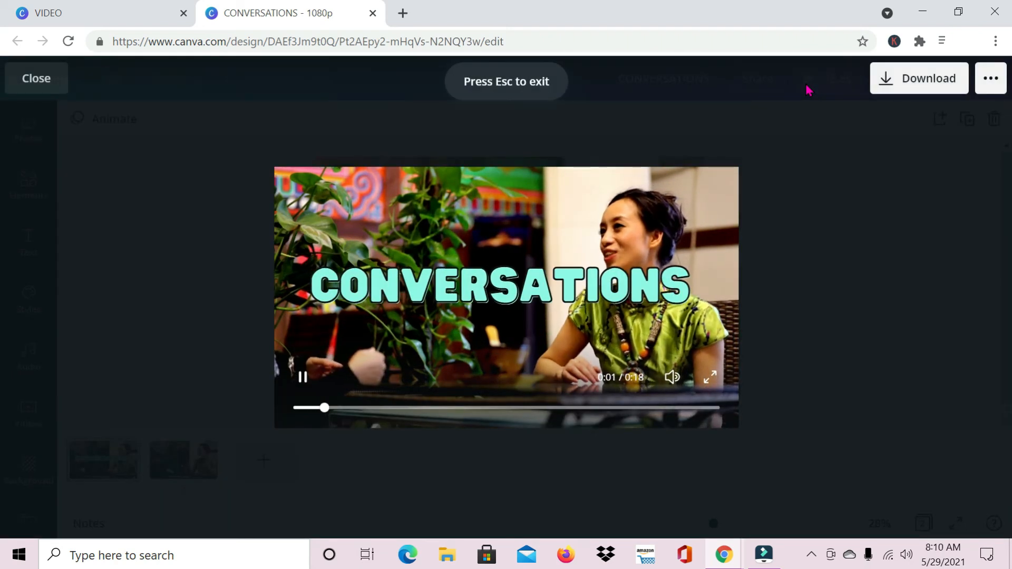